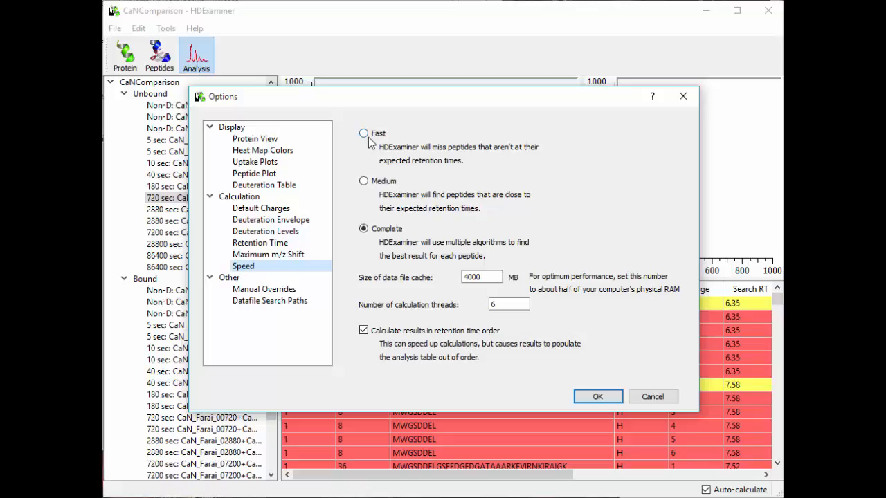
Set the calculation speed to Fast and recalculate the charge 1 result for peptide MWGSD
{"action": "left_click", "coordinate": [365, 133]}
{"action": "left_click", "coordinate": [593, 397]}
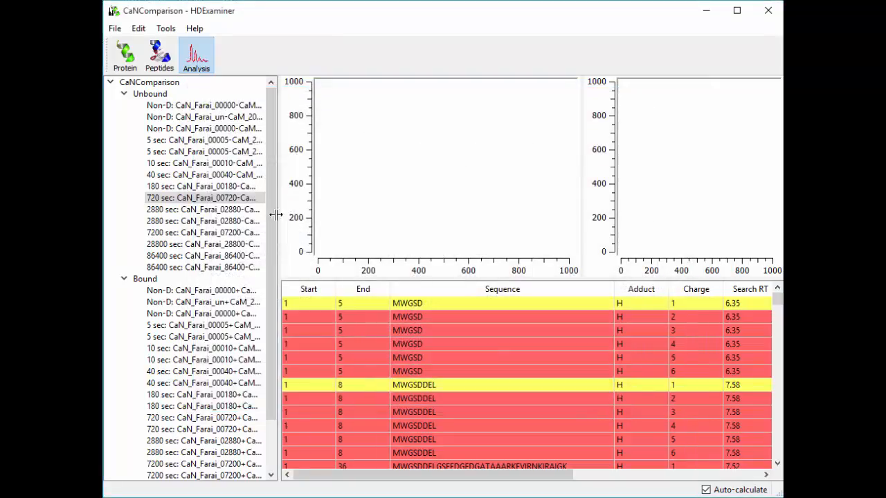
{"action": "left_click", "coordinate": [418, 305]}
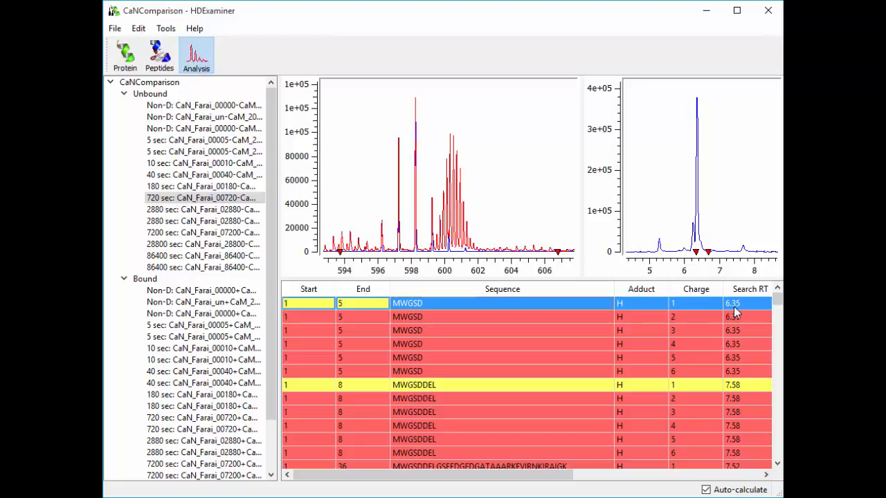
{"action": "right_click", "coordinate": [411, 309]}
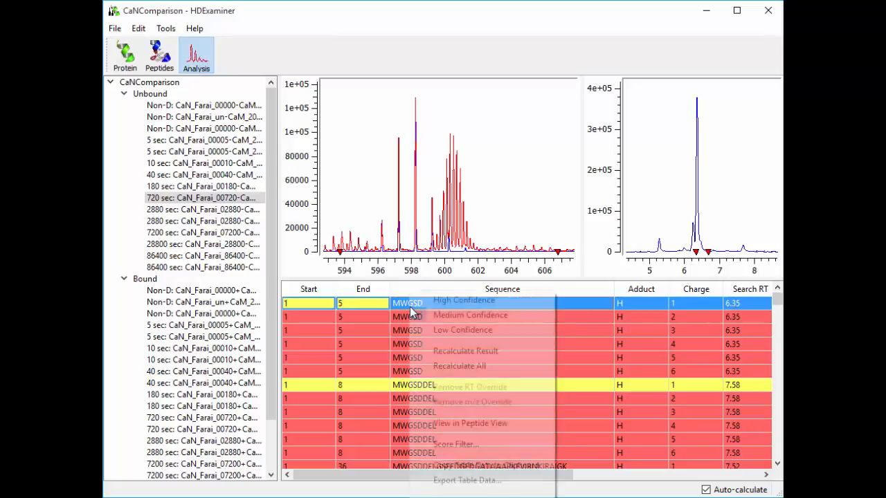
{"action": "left_click", "coordinate": [454, 349]}
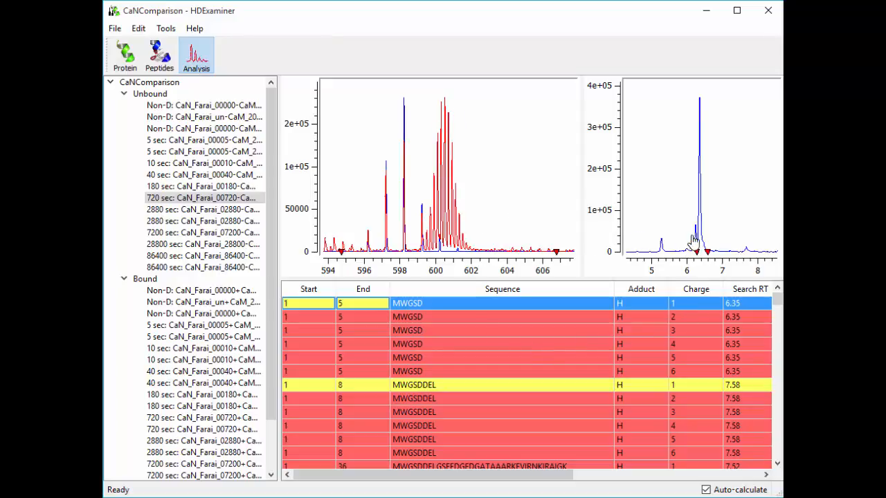
Examine the MWGSD chromatogram peak and its retention time bounds, and compare the measured and theoretical isotope peaks up close
{"action": "left_click_drag", "start_coordinate": [696, 238], "coordinate": [699, 239]}
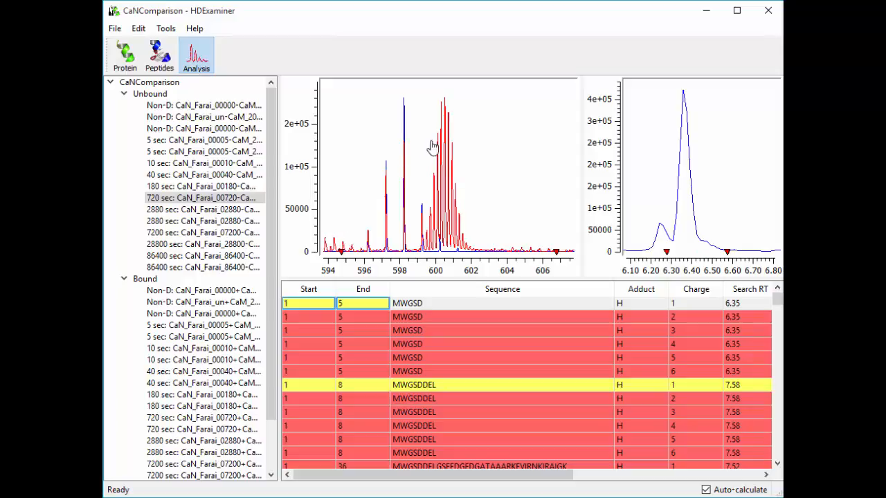
{"action": "left_click_drag", "start_coordinate": [431, 147], "coordinate": [464, 144]}
{"action": "double_click", "coordinate": [461, 141]}
{"action": "left_click_drag", "start_coordinate": [398, 153], "coordinate": [423, 152]}
{"action": "left_click_drag", "start_coordinate": [360, 169], "coordinate": [401, 165]}
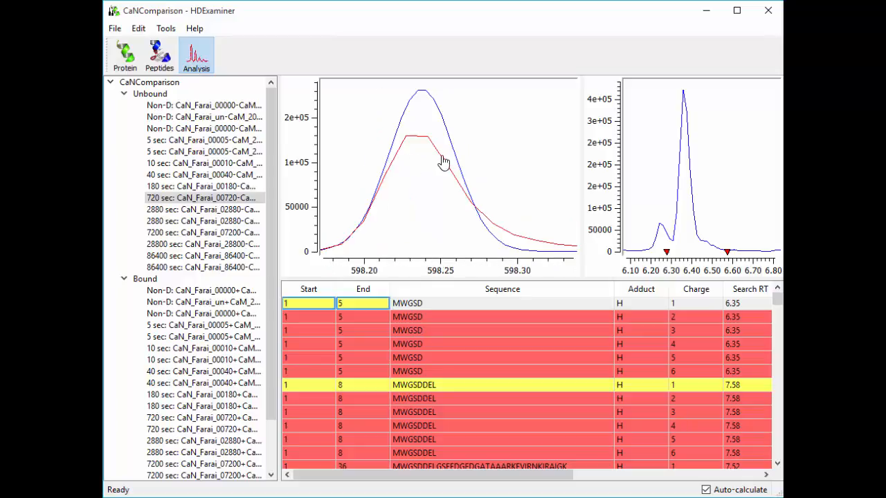
{"action": "double_click", "coordinate": [452, 163]}
{"action": "double_click", "coordinate": [451, 164]}
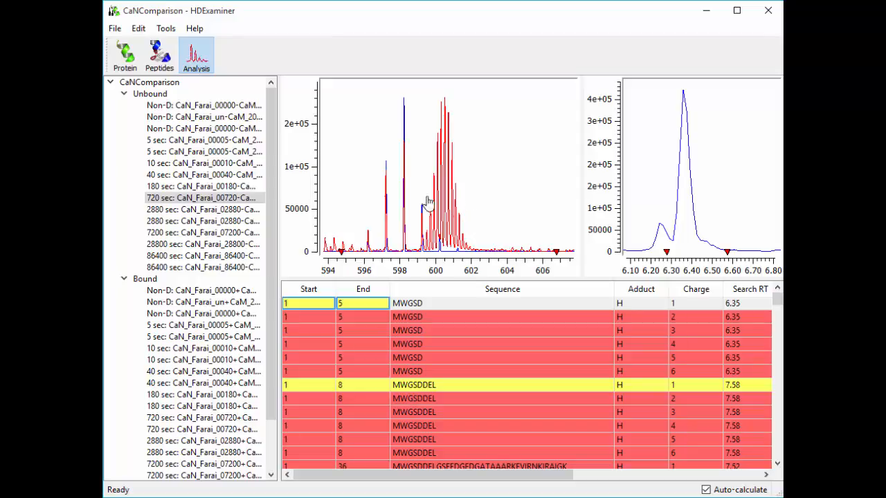
Set the calculation speed to Medium in the options
{"action": "left_click", "coordinate": [165, 29]}
{"action": "left_click", "coordinate": [170, 60]}
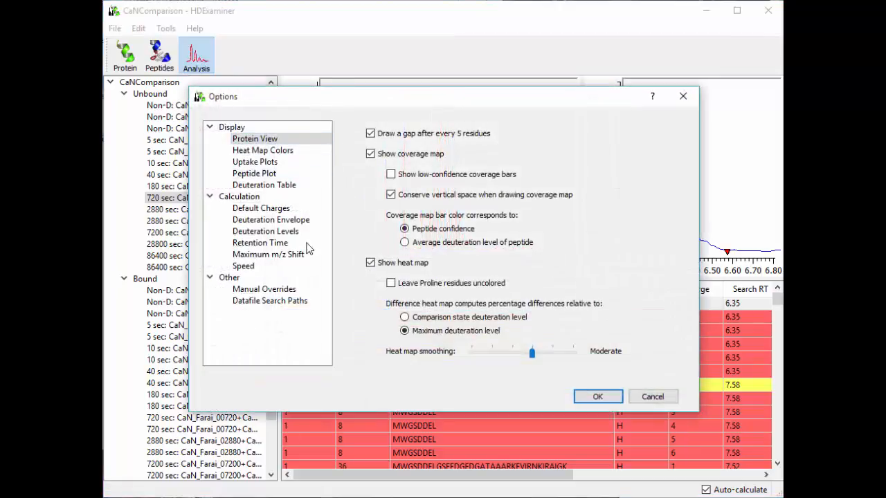
{"action": "left_click", "coordinate": [281, 269]}
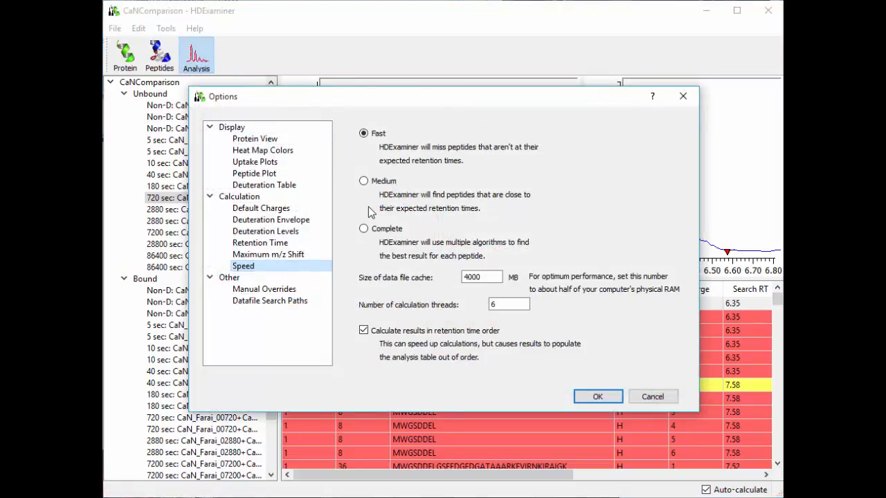
{"action": "left_click", "coordinate": [377, 184]}
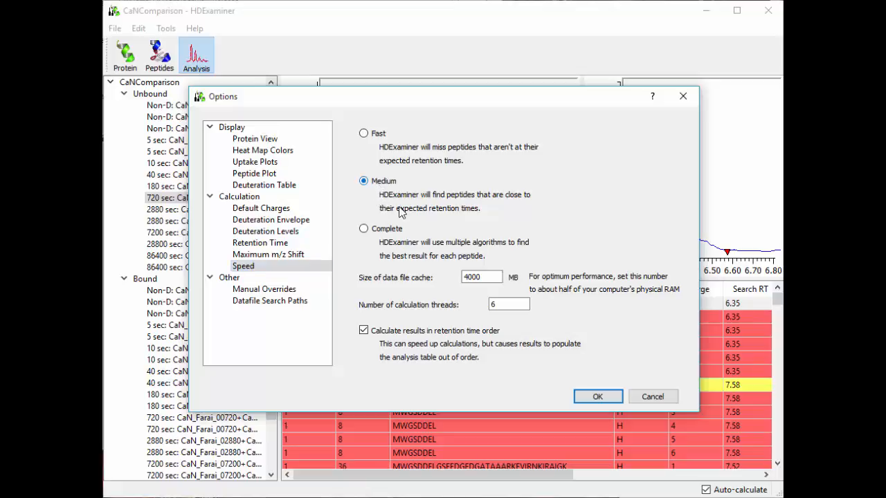
{"action": "left_click", "coordinate": [584, 400]}
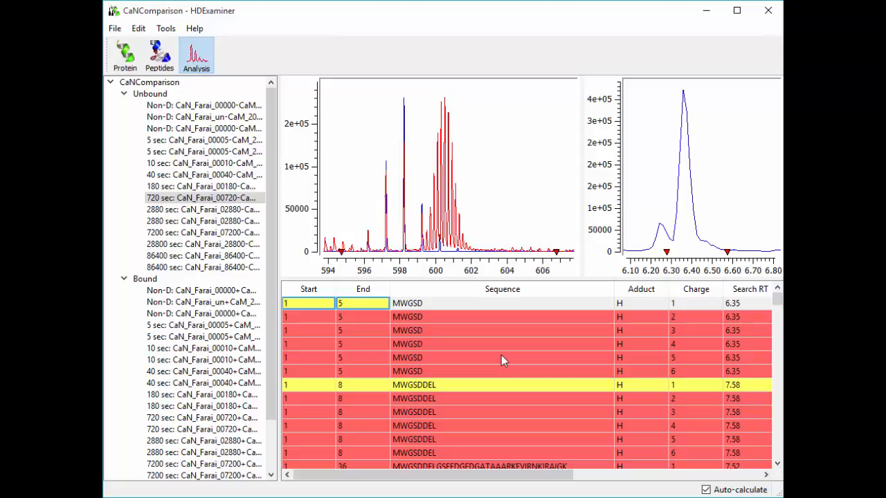
Examine the retention time range marked around the MWGSD chromatogram peak, both in full and up close
{"action": "scroll", "coordinate": [699, 208], "scroll_direction": "down", "scroll_amount": 5}
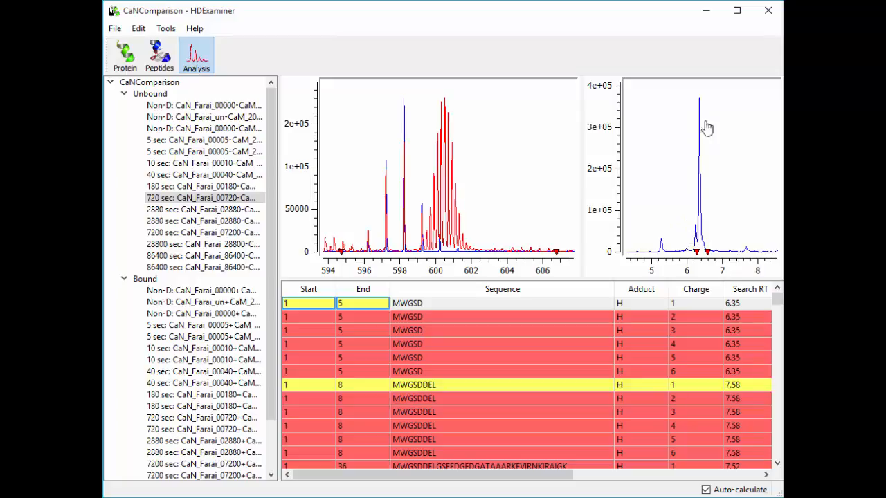
{"action": "left_click_drag", "start_coordinate": [688, 194], "coordinate": [718, 193]}
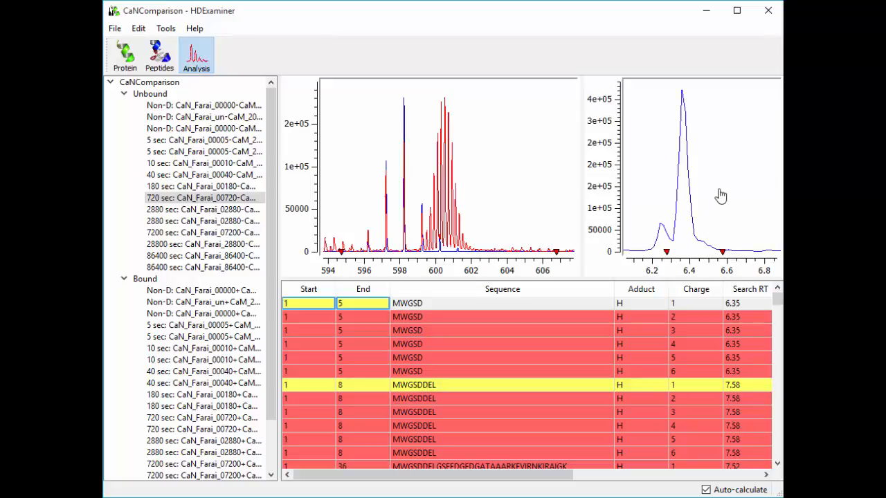
{"action": "scroll", "coordinate": [721, 196], "scroll_direction": "down", "scroll_amount": 5}
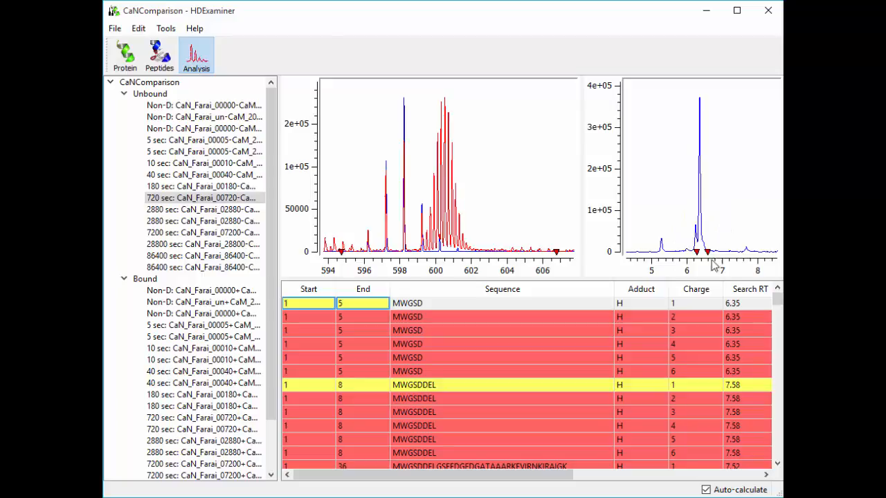
{"action": "left_click_drag", "start_coordinate": [691, 223], "coordinate": [718, 222]}
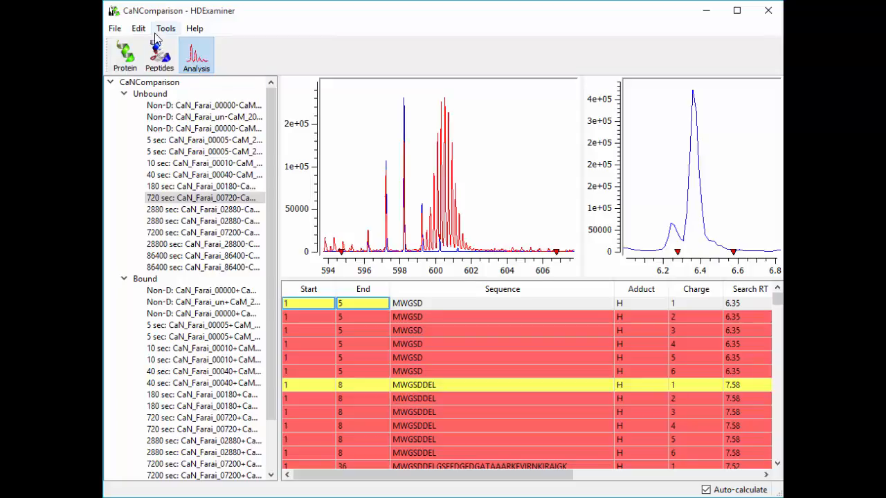
Recalculate the charge 1 MWGSD result using the Medium speed setting
{"action": "left_click", "coordinate": [373, 303]}
{"action": "right_click", "coordinate": [365, 315]}
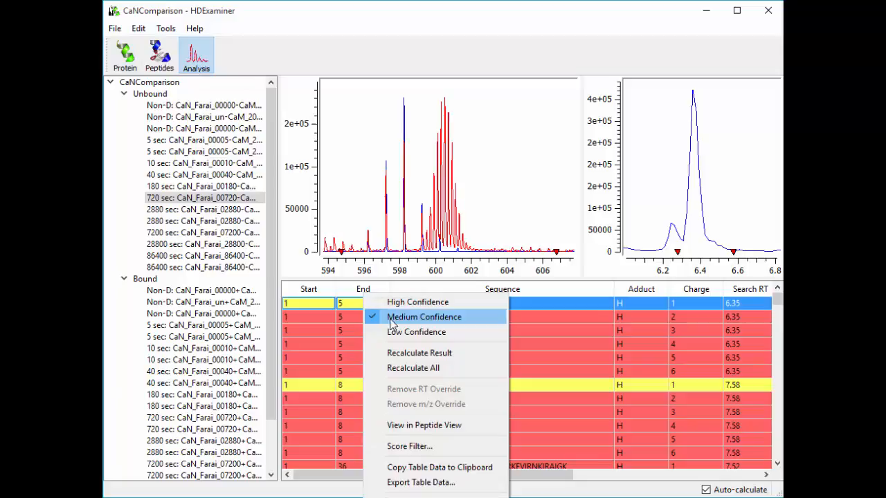
{"action": "left_click", "coordinate": [401, 353]}
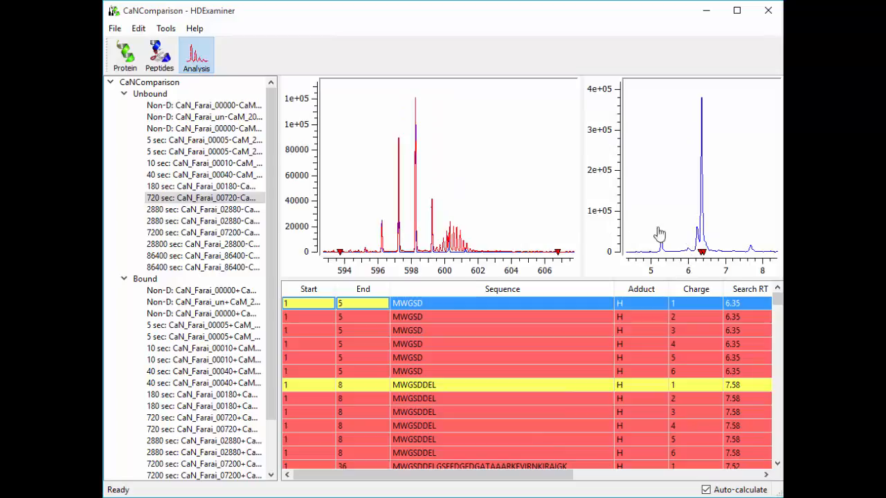
Inspect the recalculated MWGSD retention time bounds and the isotope peaks in the mass spectrum up close
{"action": "left_click_drag", "start_coordinate": [681, 229], "coordinate": [726, 233]}
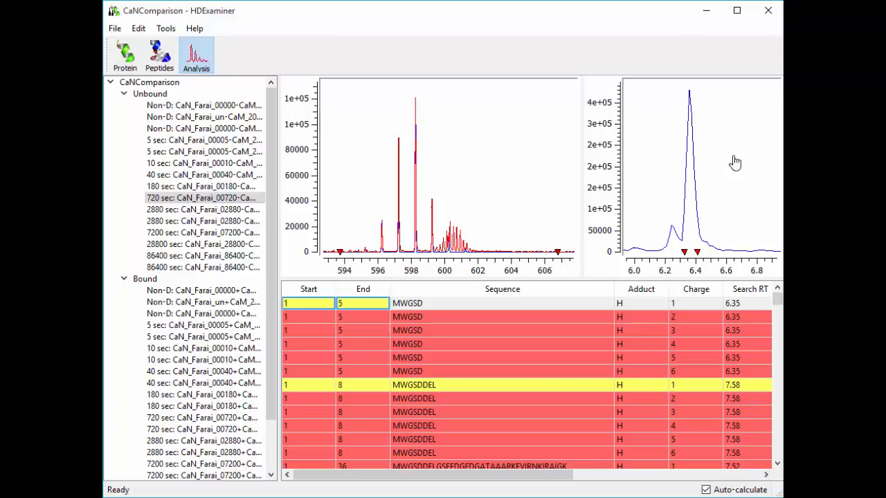
{"action": "left_click_drag", "start_coordinate": [399, 178], "coordinate": [460, 204]}
{"action": "right_click", "coordinate": [418, 158]}
{"action": "right_click", "coordinate": [446, 206]}
{"action": "left_click_drag", "start_coordinate": [438, 239], "coordinate": [476, 238]}
{"action": "right_click", "coordinate": [489, 221]}
{"action": "left_click_drag", "start_coordinate": [654, 221], "coordinate": [717, 229]}
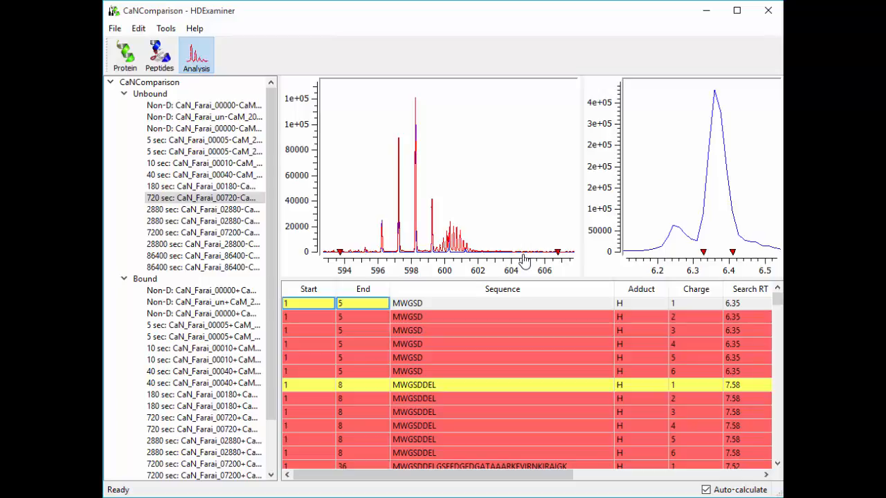
Set the calculation speed to Complete in the options
{"action": "left_click", "coordinate": [167, 29]}
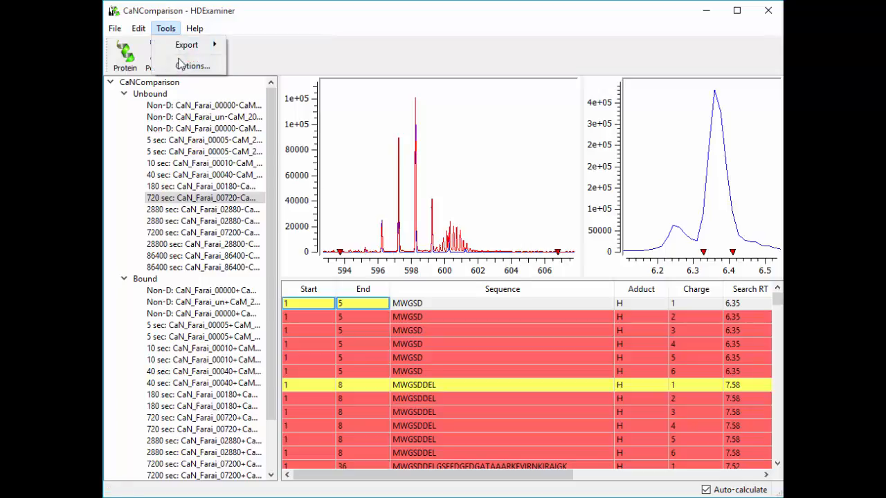
{"action": "left_click", "coordinate": [180, 64]}
{"action": "left_click", "coordinate": [243, 266]}
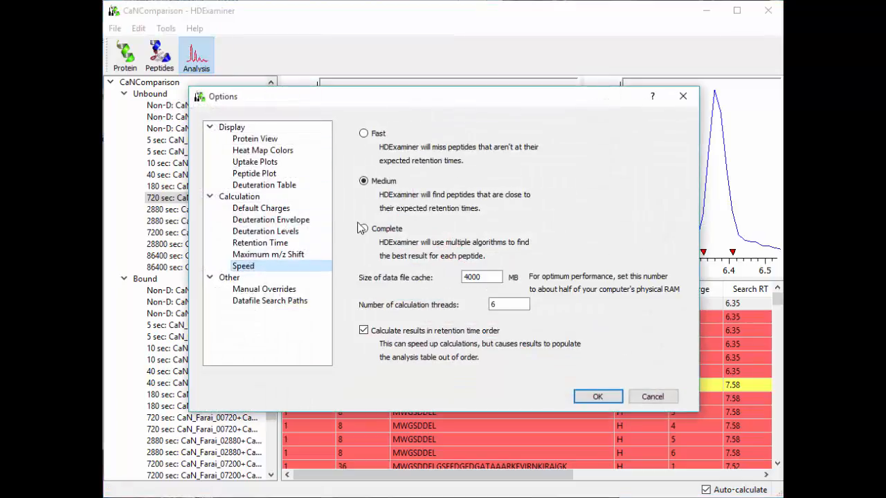
{"action": "left_click", "coordinate": [589, 399]}
Recalculate the charge 1 MWGSD result using the Complete speed setting
{"action": "left_click", "coordinate": [467, 305]}
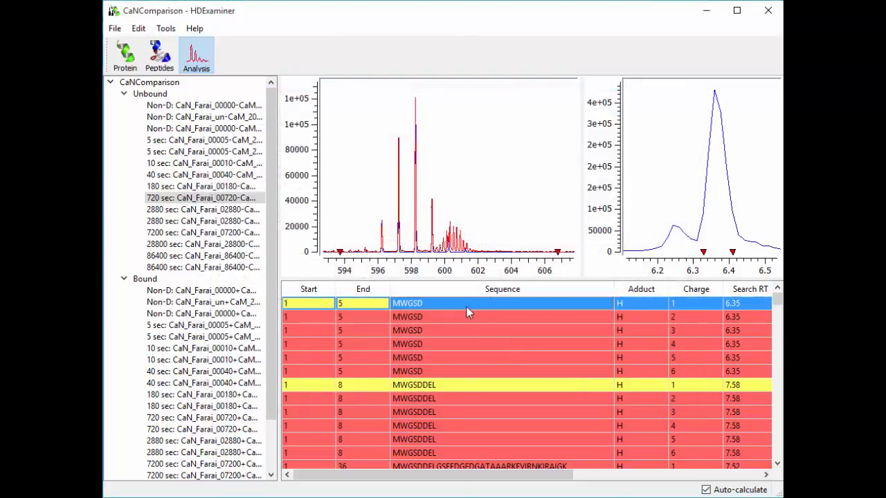
{"action": "right_click", "coordinate": [466, 305]}
{"action": "left_click", "coordinate": [507, 352]}
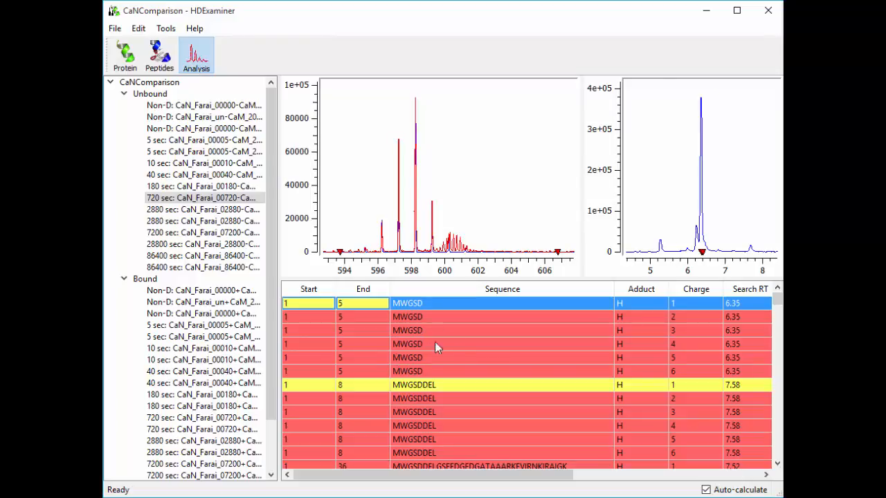
Examine the refined MWGSD retention time bounds and how closely the measured isotope peaks match the theoretical ones
{"action": "left_click_drag", "start_coordinate": [686, 232], "coordinate": [732, 228]}
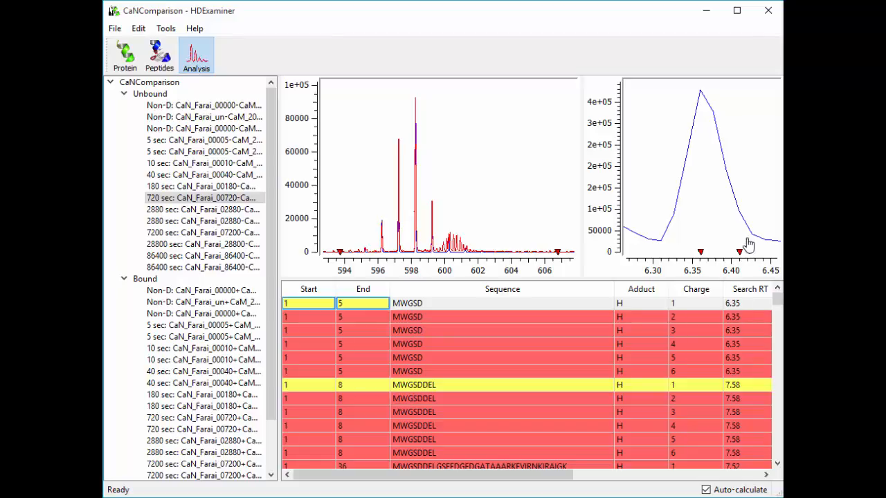
{"action": "left_click_drag", "start_coordinate": [441, 236], "coordinate": [469, 241]}
{"action": "double_click", "coordinate": [454, 201]}
{"action": "double_click", "coordinate": [479, 231]}
{"action": "left_click_drag", "start_coordinate": [447, 240], "coordinate": [460, 242]}
{"action": "double_click", "coordinate": [461, 241]}
{"action": "left_click_drag", "start_coordinate": [412, 170], "coordinate": [420, 170]}
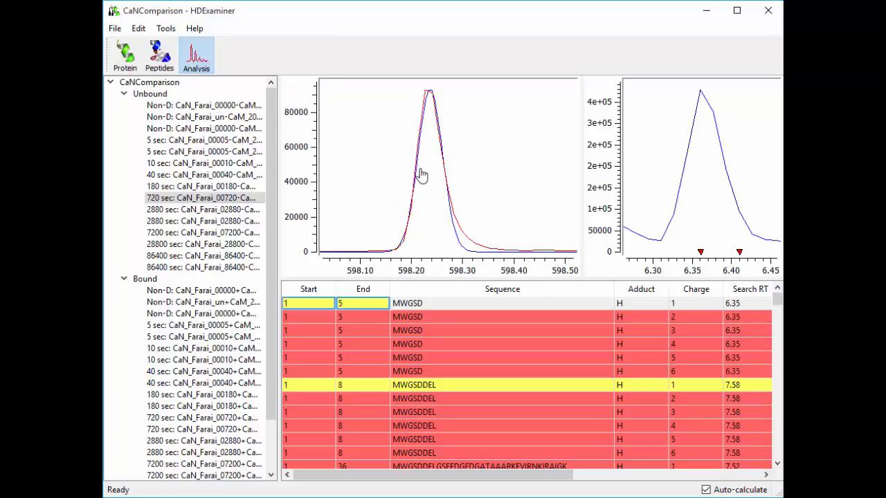
{"action": "double_click", "coordinate": [420, 170]}
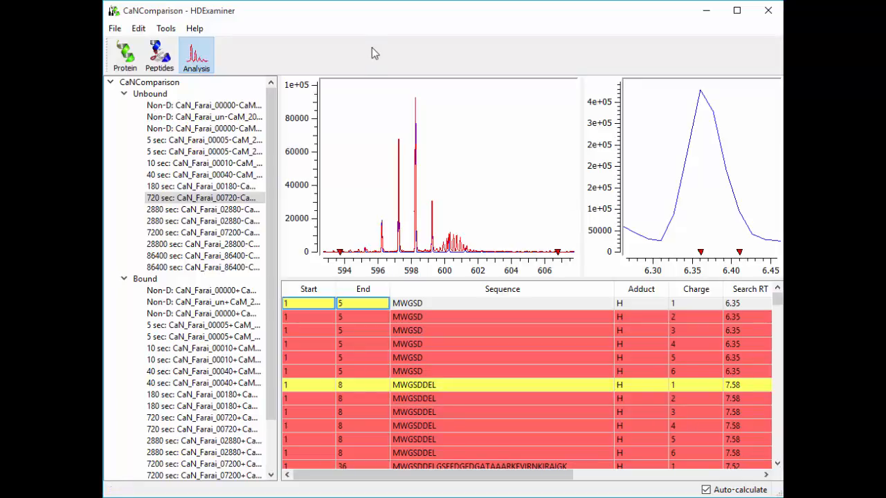
Review the Fast, Medium and Complete calculation speed options in turn, ending on Complete
{"action": "left_click", "coordinate": [165, 29]}
{"action": "left_click", "coordinate": [186, 65]}
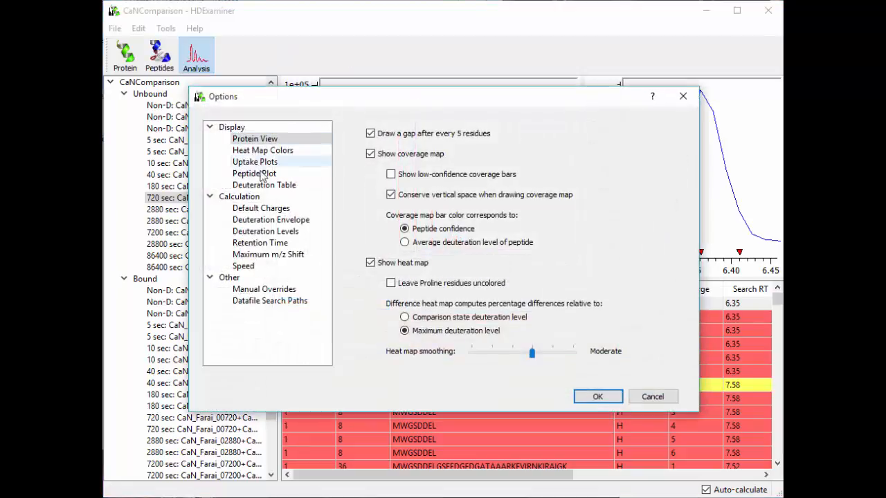
{"action": "left_click", "coordinate": [261, 267]}
{"action": "left_click", "coordinate": [382, 136]}
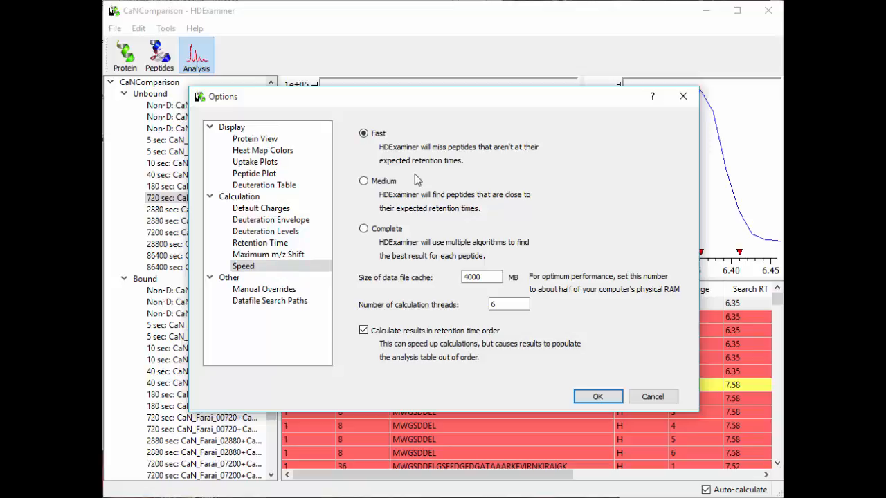
{"action": "left_click", "coordinate": [391, 187]}
{"action": "left_click", "coordinate": [400, 229]}
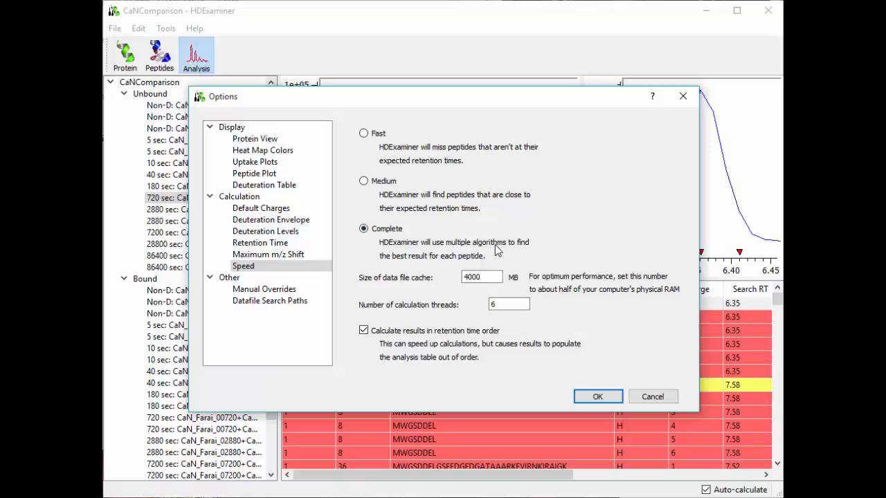